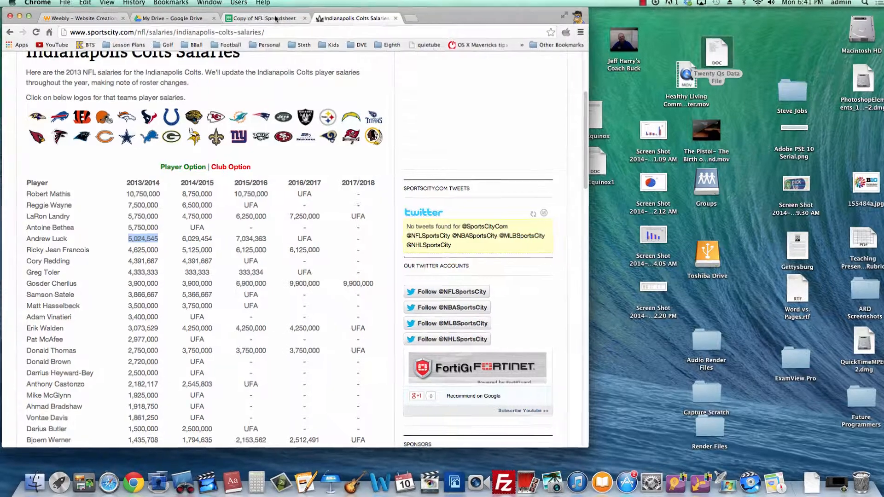
Switch to the Copy of NFL Spreadsheet tab and move the TDs and INTs chart toward the lower right of the sheet.
click(276, 18)
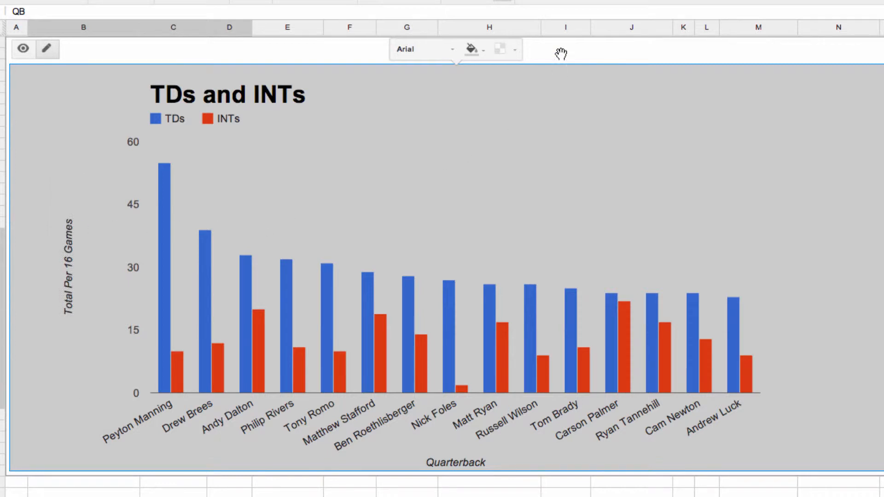
drag(561, 49, 865, 338)
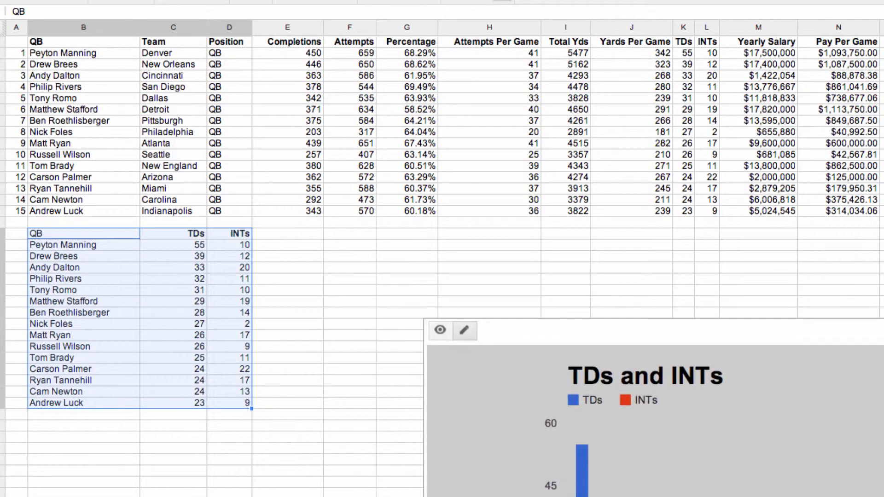
click(228, 323)
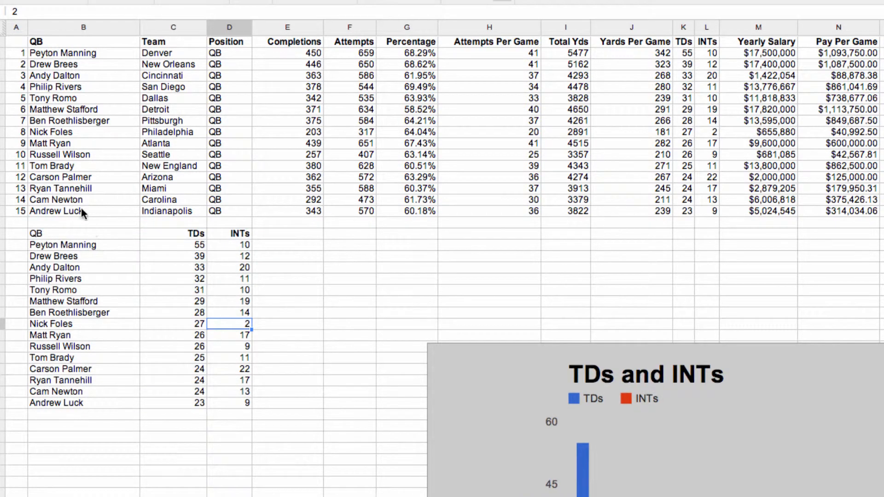
Examine the quarterback names, the QB/TDs/INTs summary table, the TDs and INTs columns and the full data range.
drag(35, 41, 50, 208)
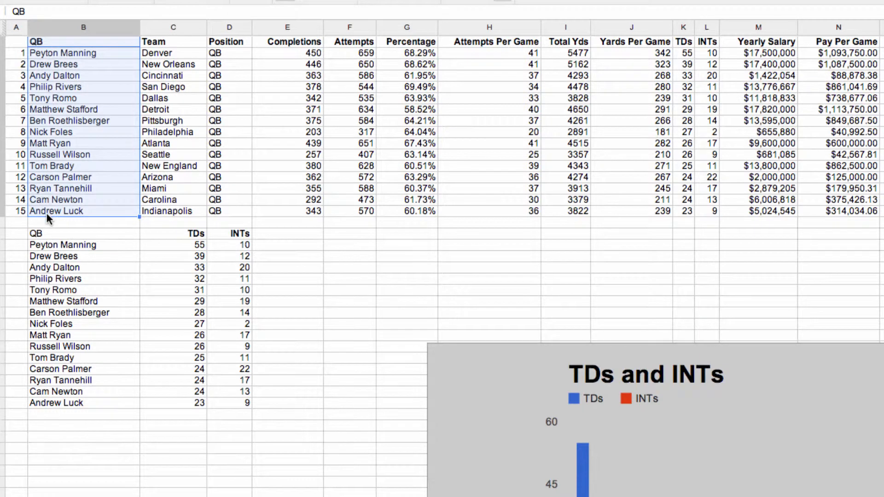
click(43, 232)
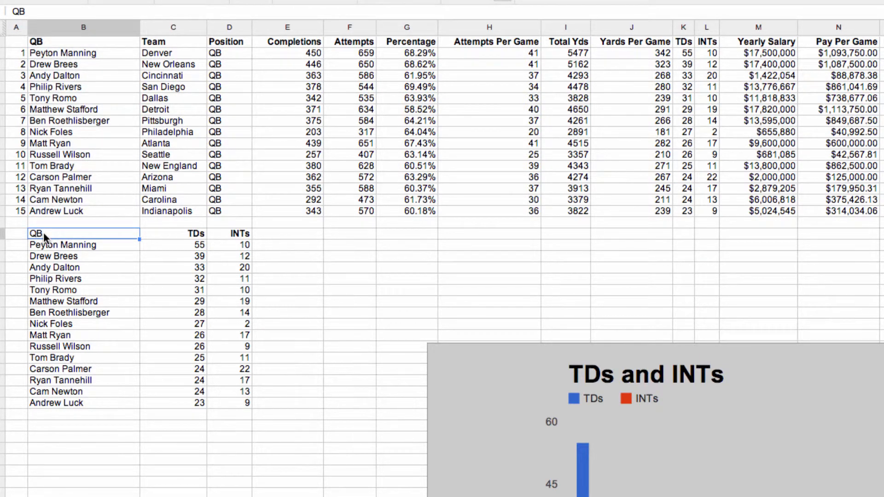
drag(43, 232, 247, 404)
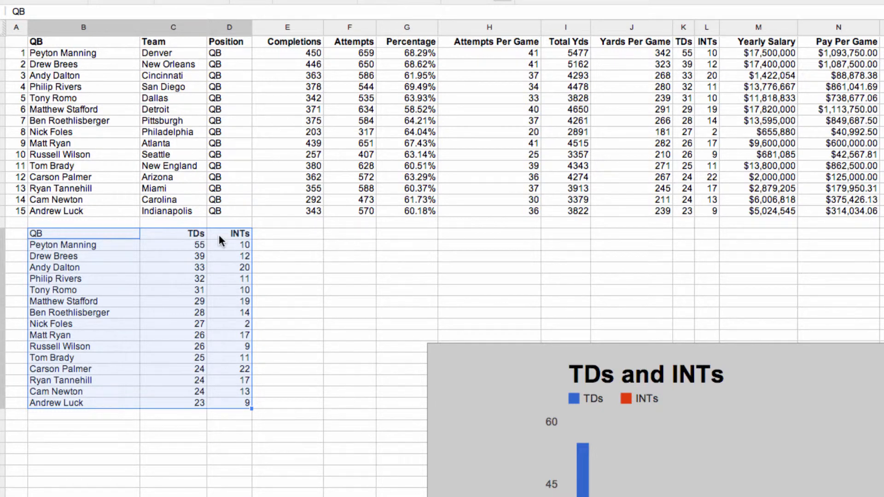
click(69, 236)
drag(689, 42, 708, 209)
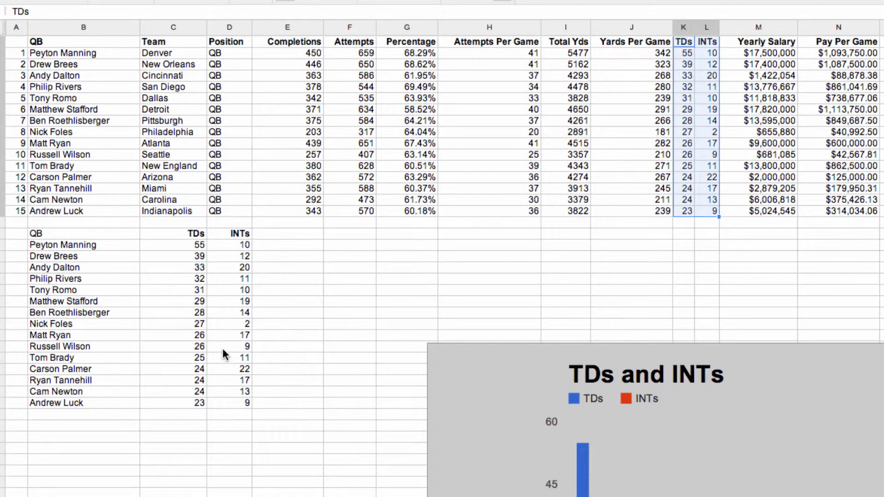
drag(58, 52, 840, 205)
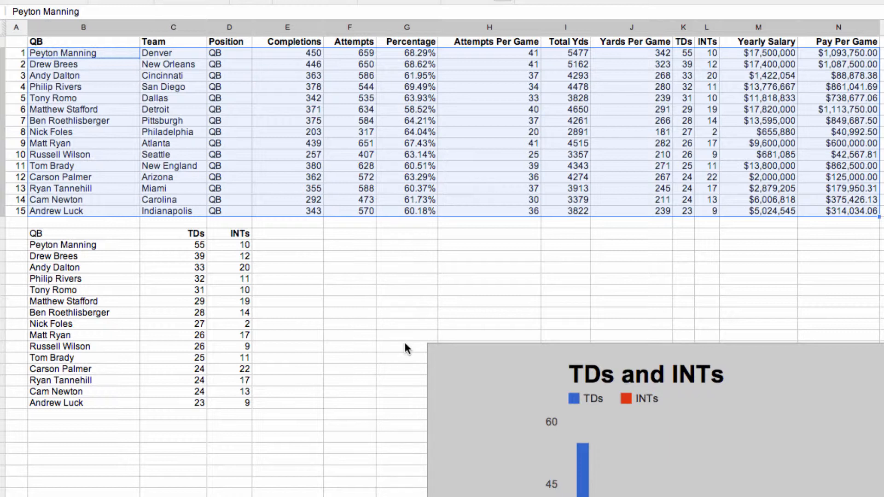
Move the TDs and INTs chart further toward the lower right corner.
click(461, 351)
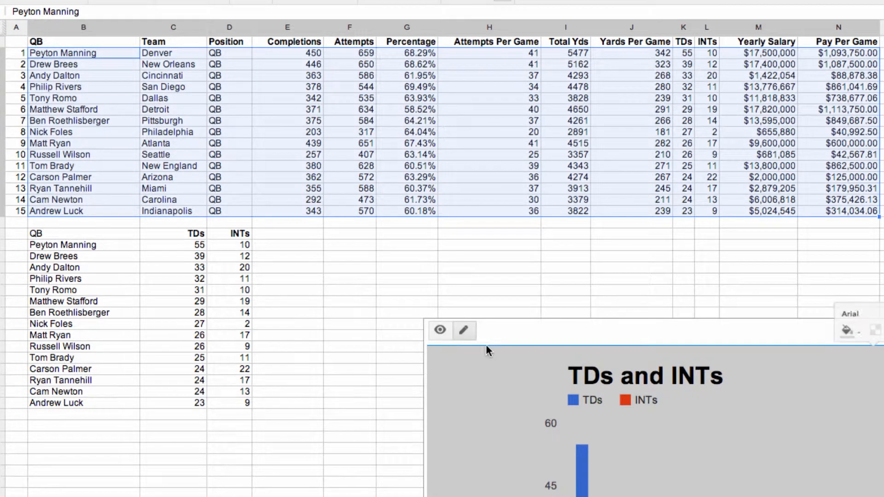
drag(493, 331, 661, 381)
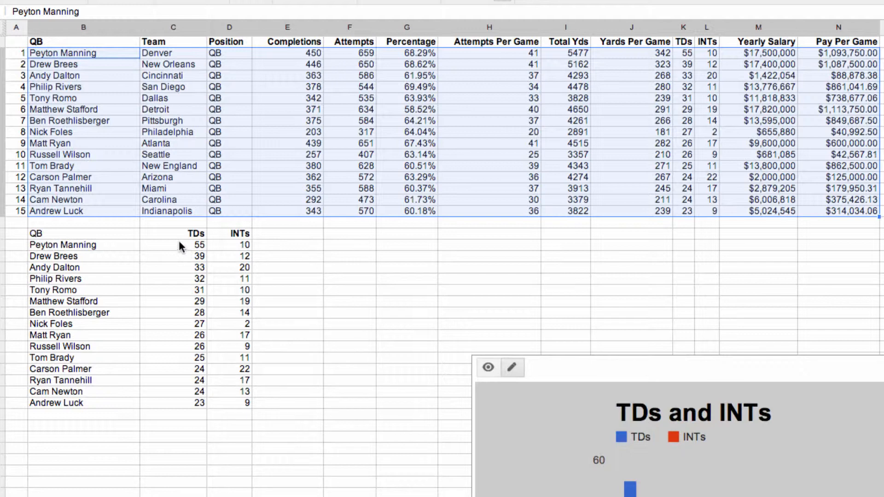
Review the summary table and the main data columns, including Completions, Yards Per Game, Yearly Salary, TDs and Pay Per Game.
drag(41, 233, 229, 409)
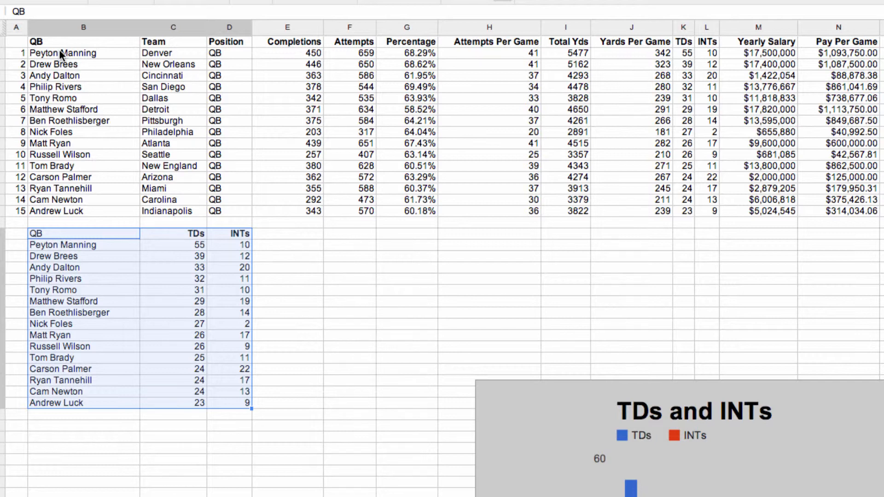
drag(51, 41, 62, 210)
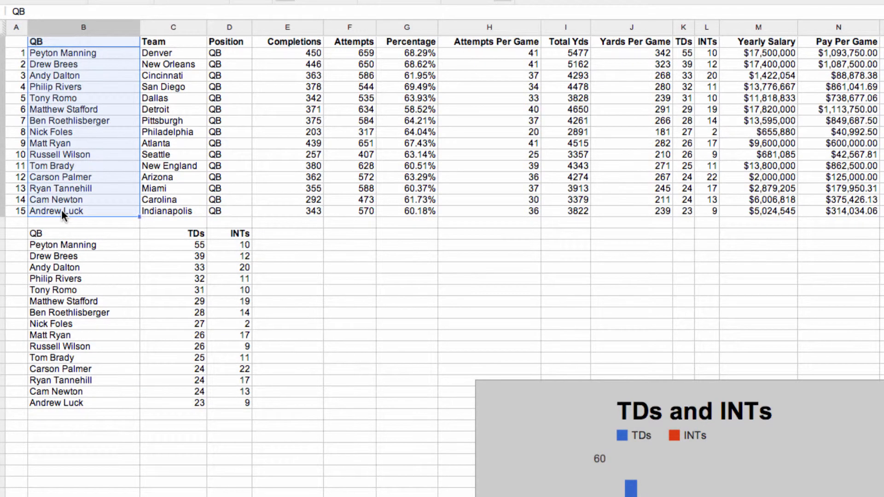
click(287, 28)
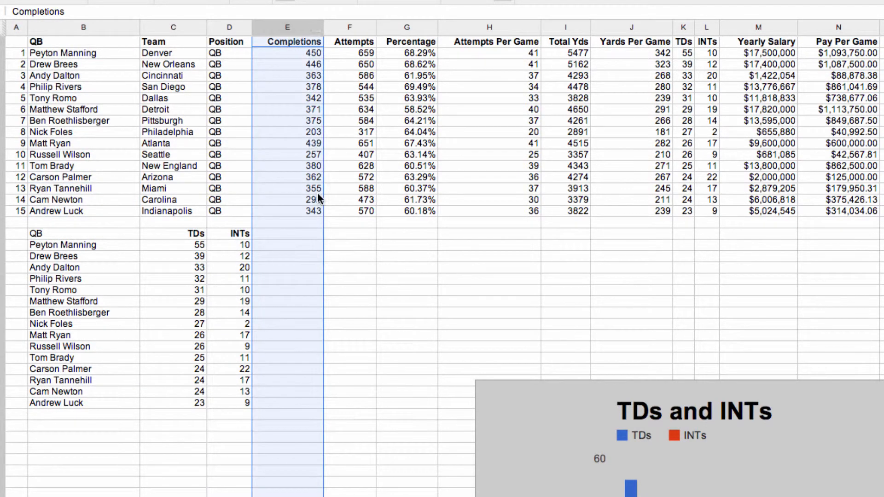
click(362, 65)
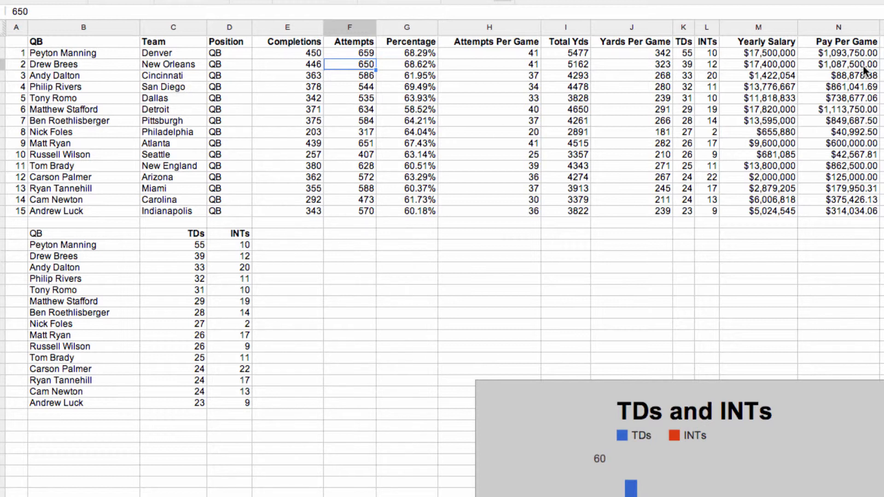
drag(838, 52, 847, 213)
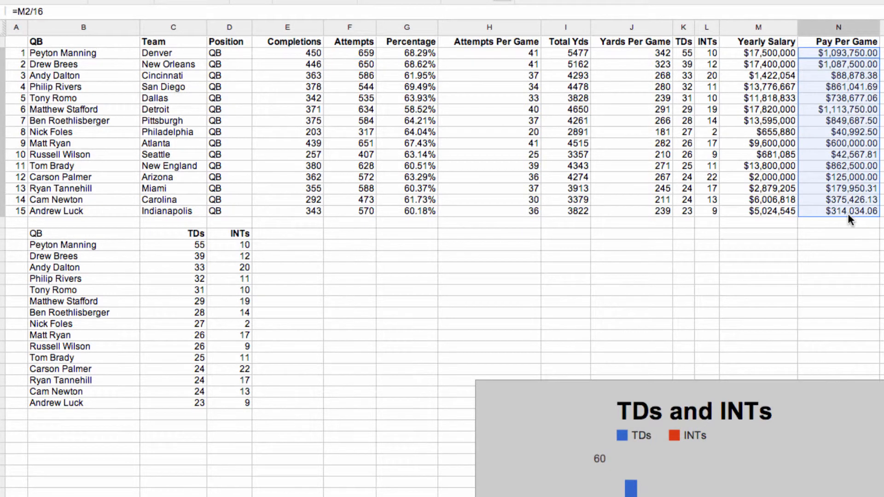
drag(635, 50, 650, 213)
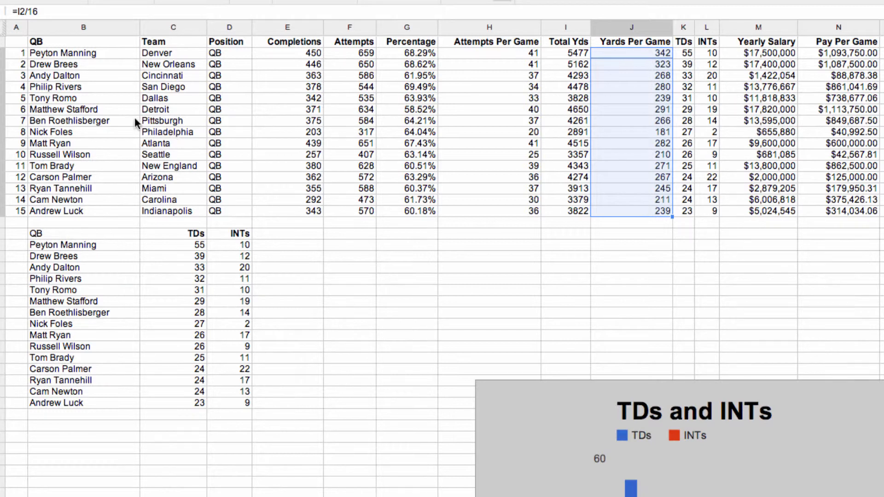
drag(45, 40, 70, 210)
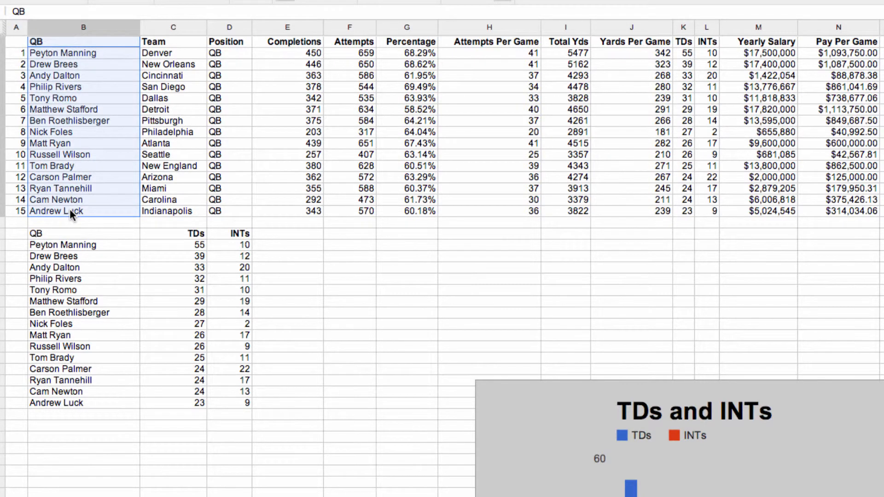
drag(761, 41, 772, 207)
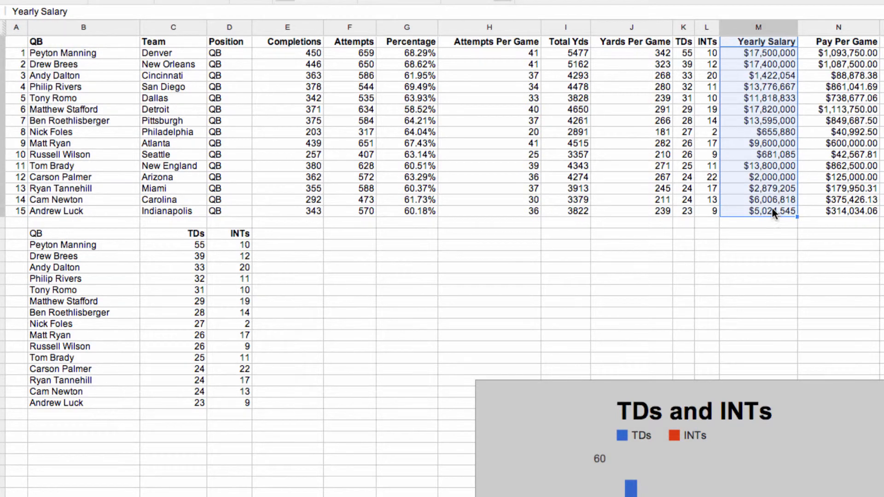
drag(844, 43, 854, 204)
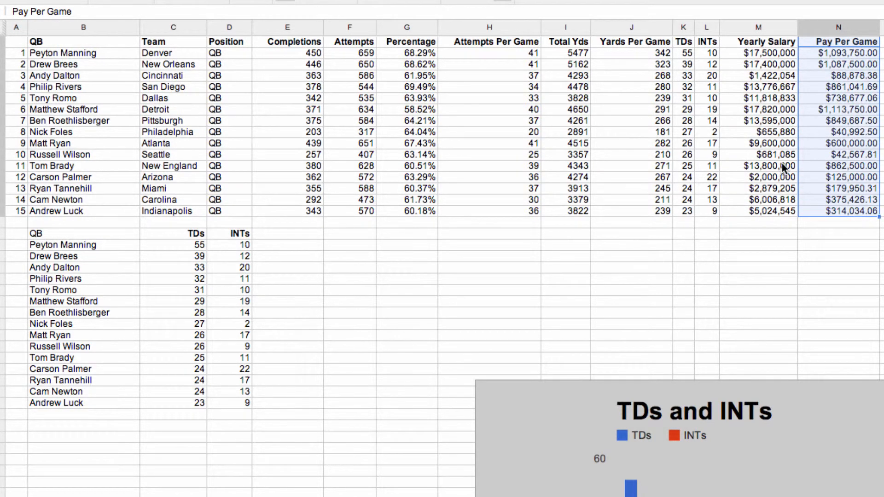
drag(685, 42, 689, 207)
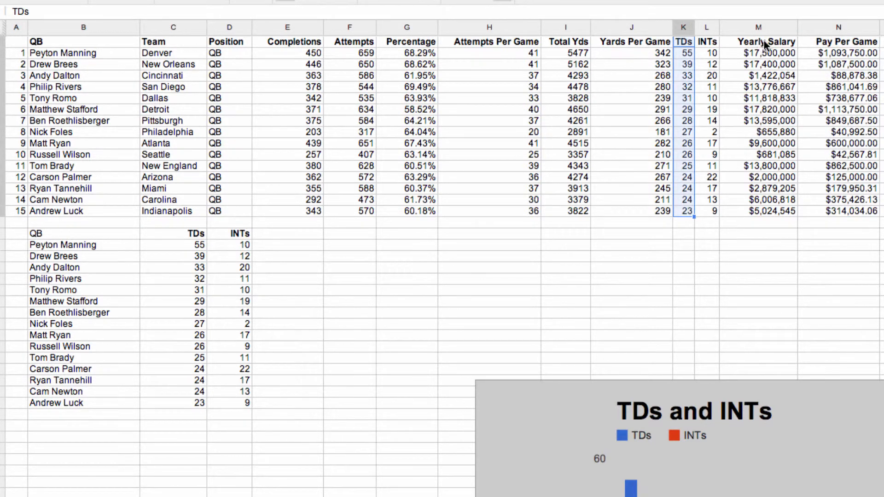
drag(824, 42, 836, 210)
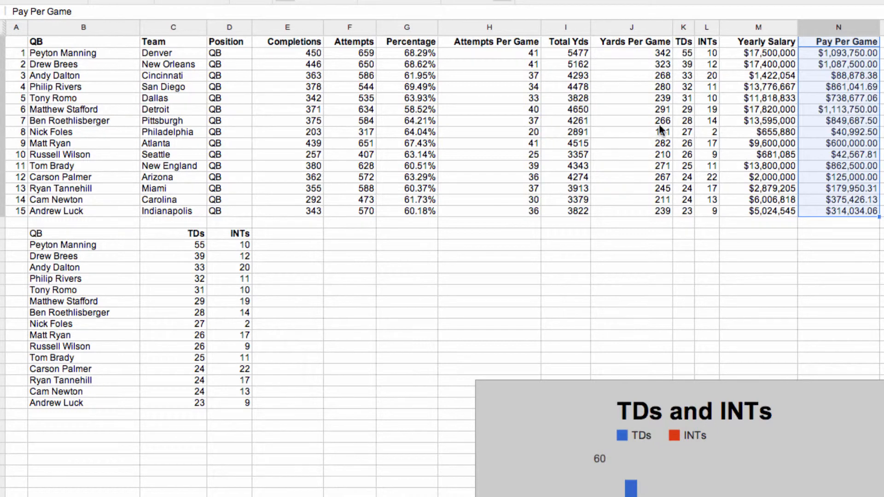
Reposition the TDs and INTs chart below the main data, overlapping the lower part of the summary table.
drag(543, 371, 54, 70)
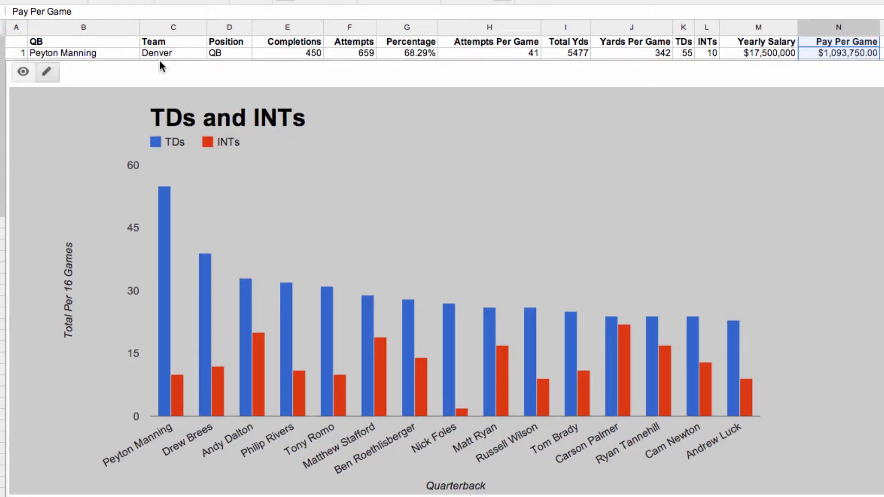
drag(119, 71, 113, 30)
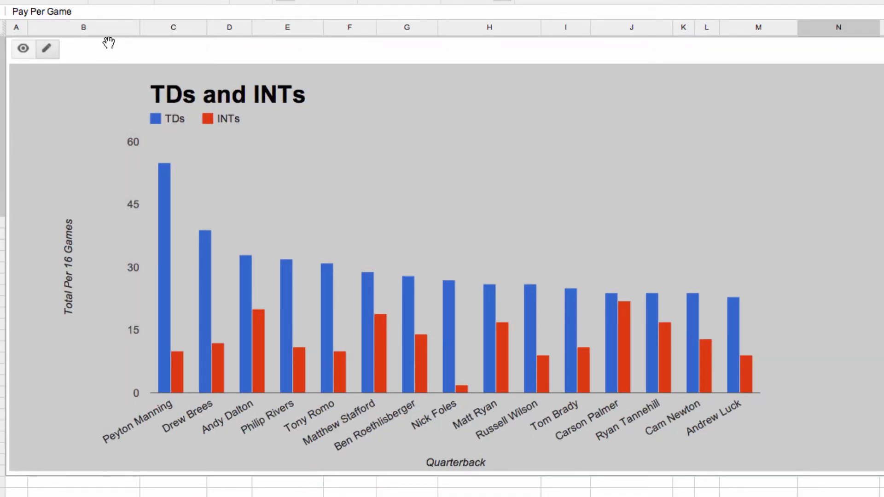
drag(109, 42, 162, 406)
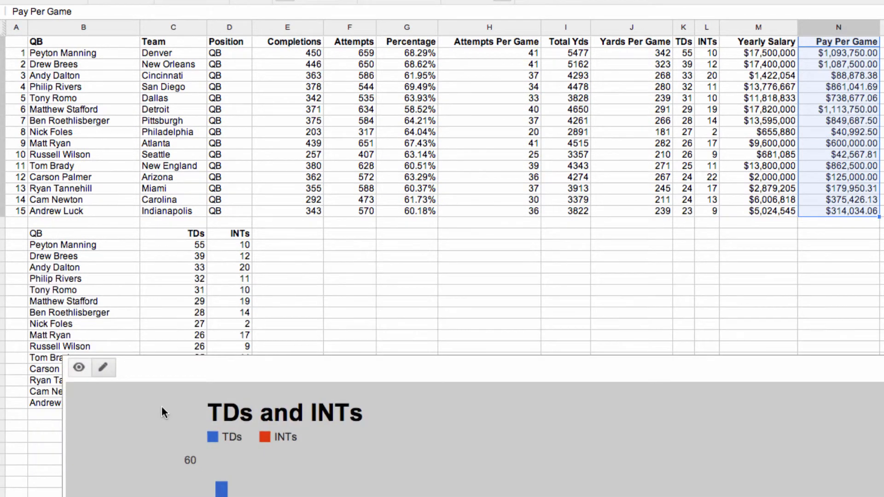
Examine the QB, TDs and INTs summary table cells beneath the main data.
drag(42, 239, 229, 374)
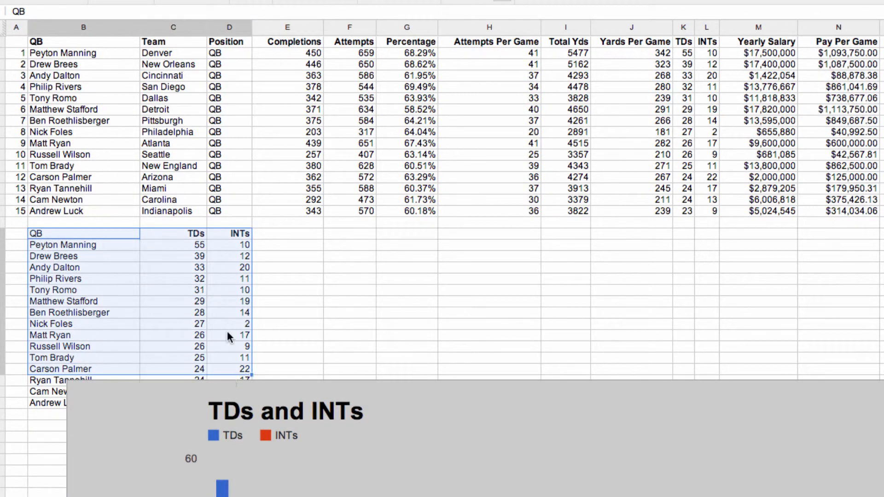
click(266, 257)
drag(105, 233, 205, 316)
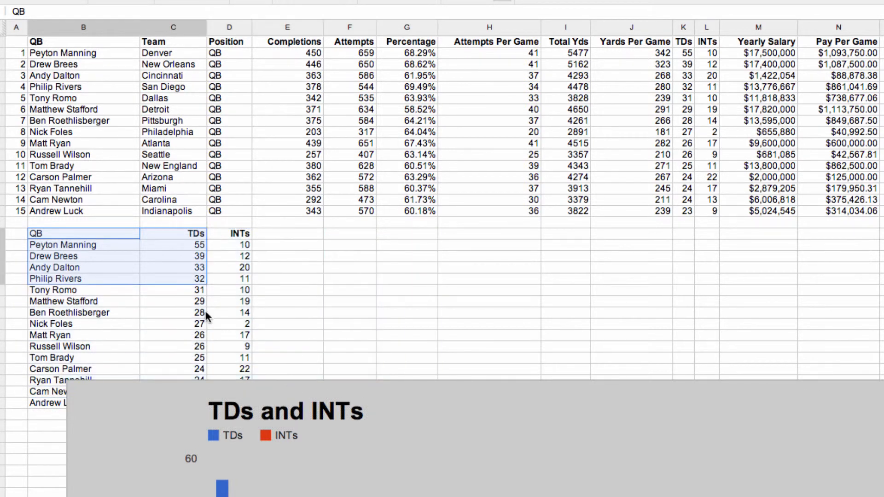
click(89, 246)
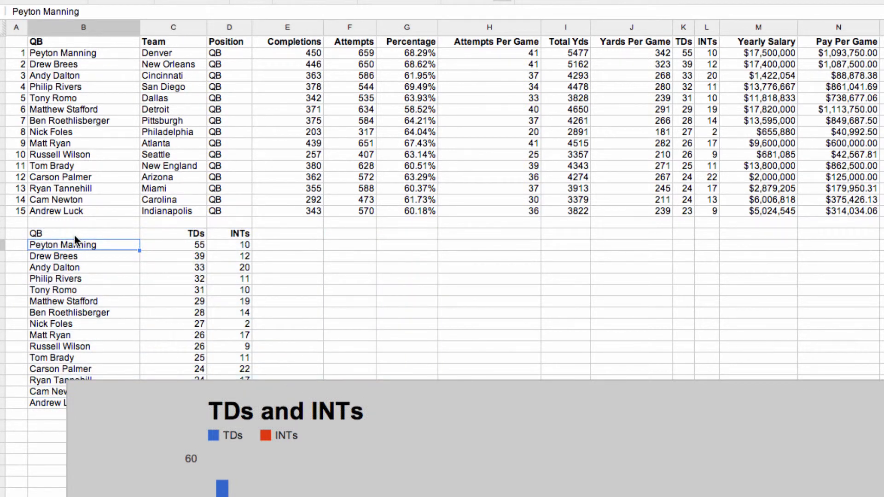
click(320, 236)
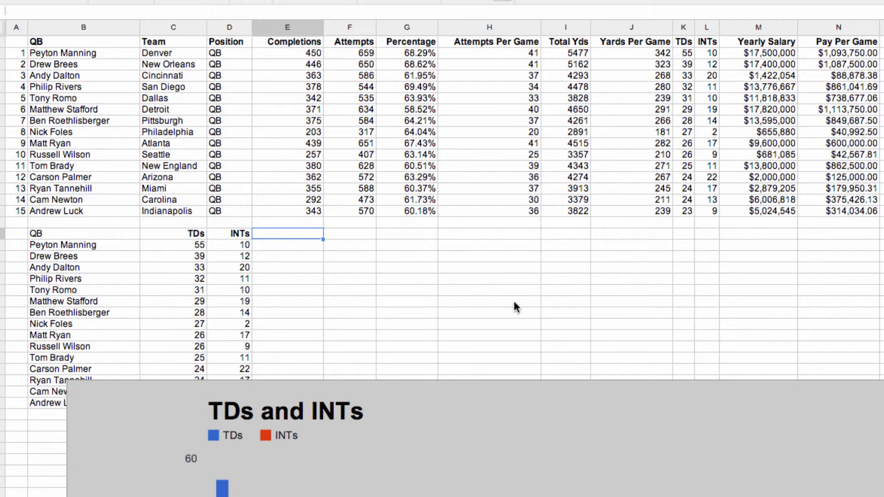